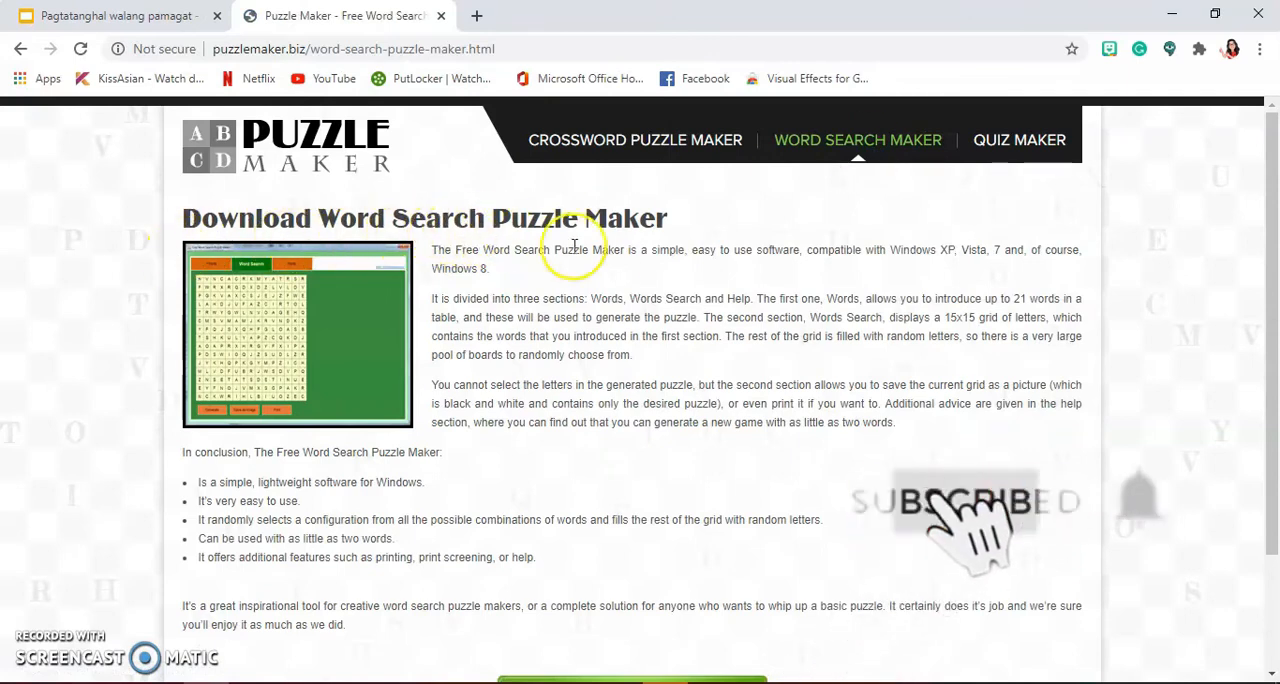
Step: Download the Free Word Search Puzzle Maker installer from the puzzlemaker.biz page
scroll(660, 317, "down", 2)
scroll(660, 317, "down", 1)
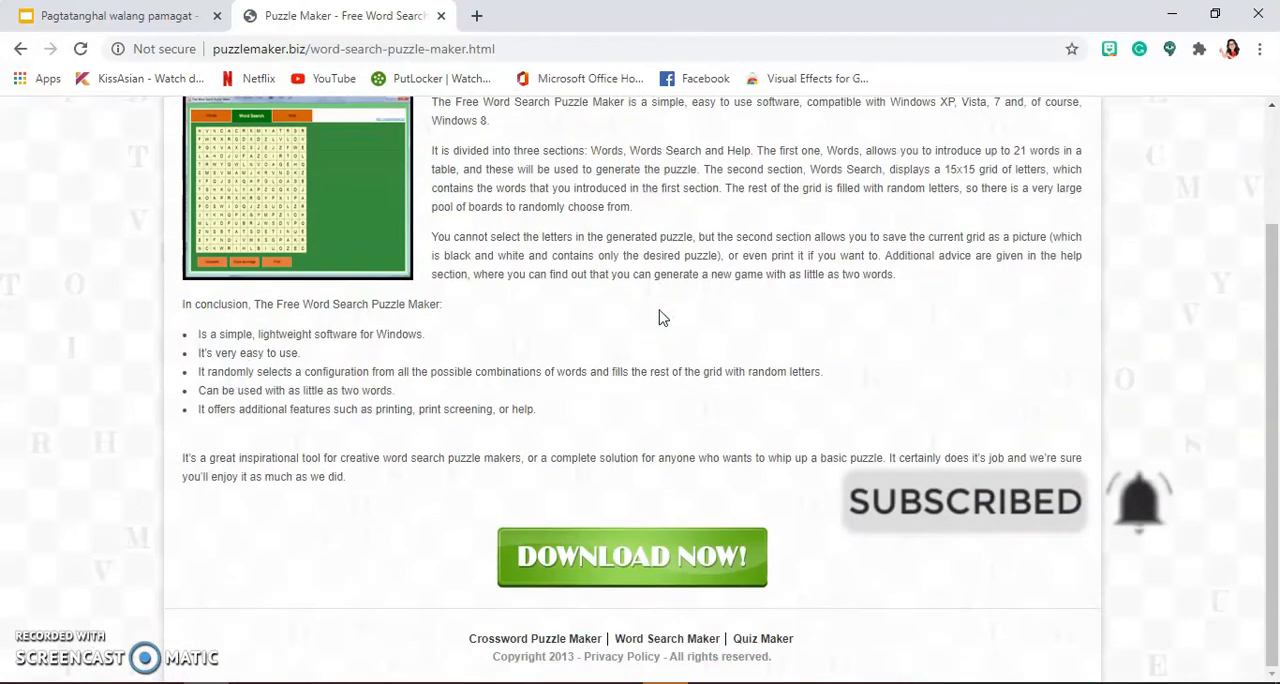
left_click(535, 578)
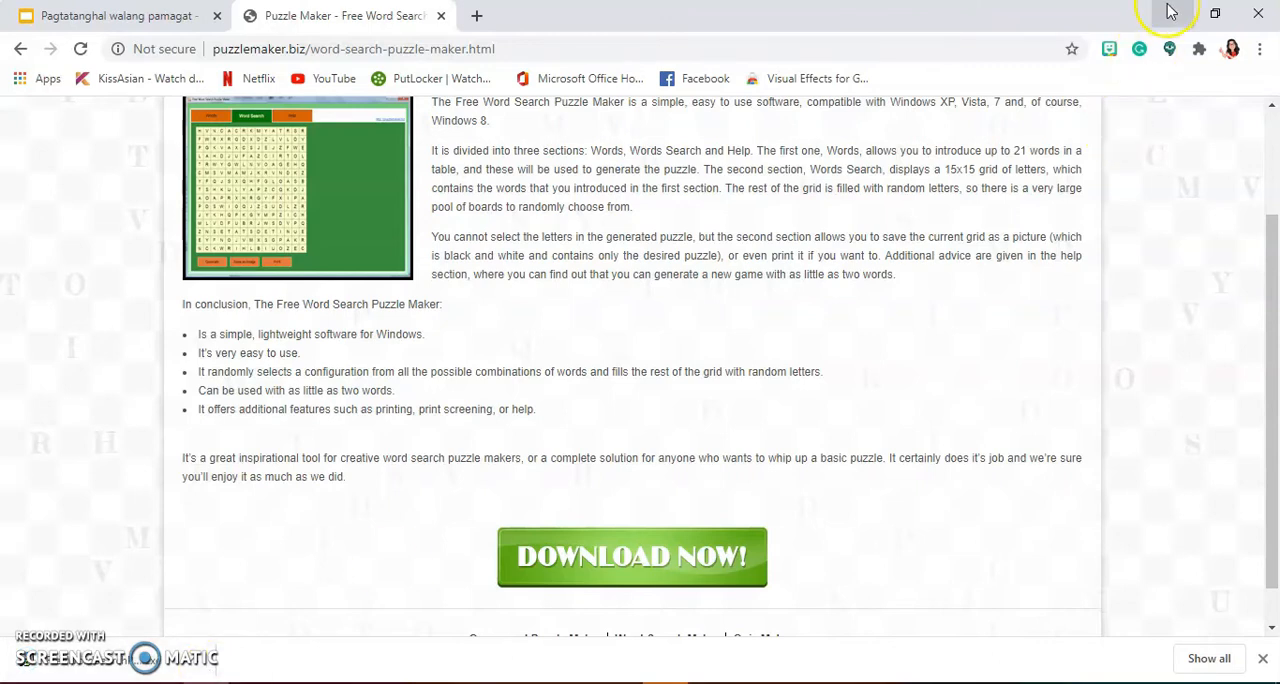
left_click(1168, 8)
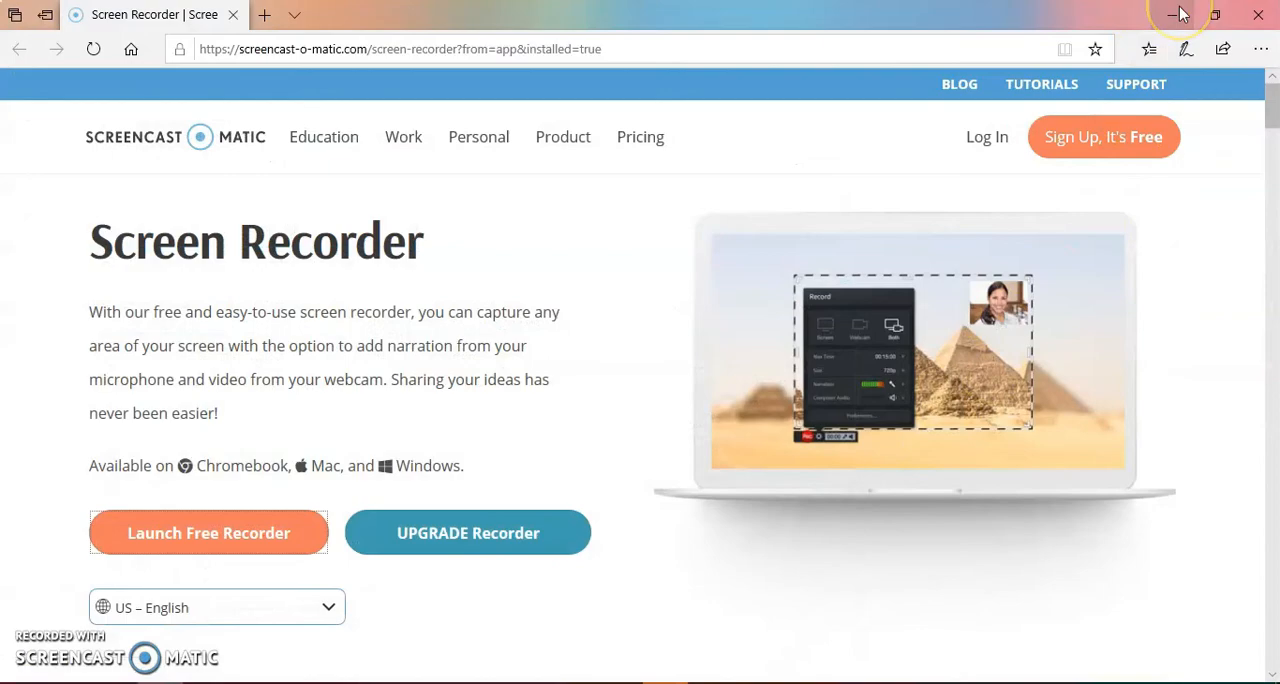
left_click(1180, 14)
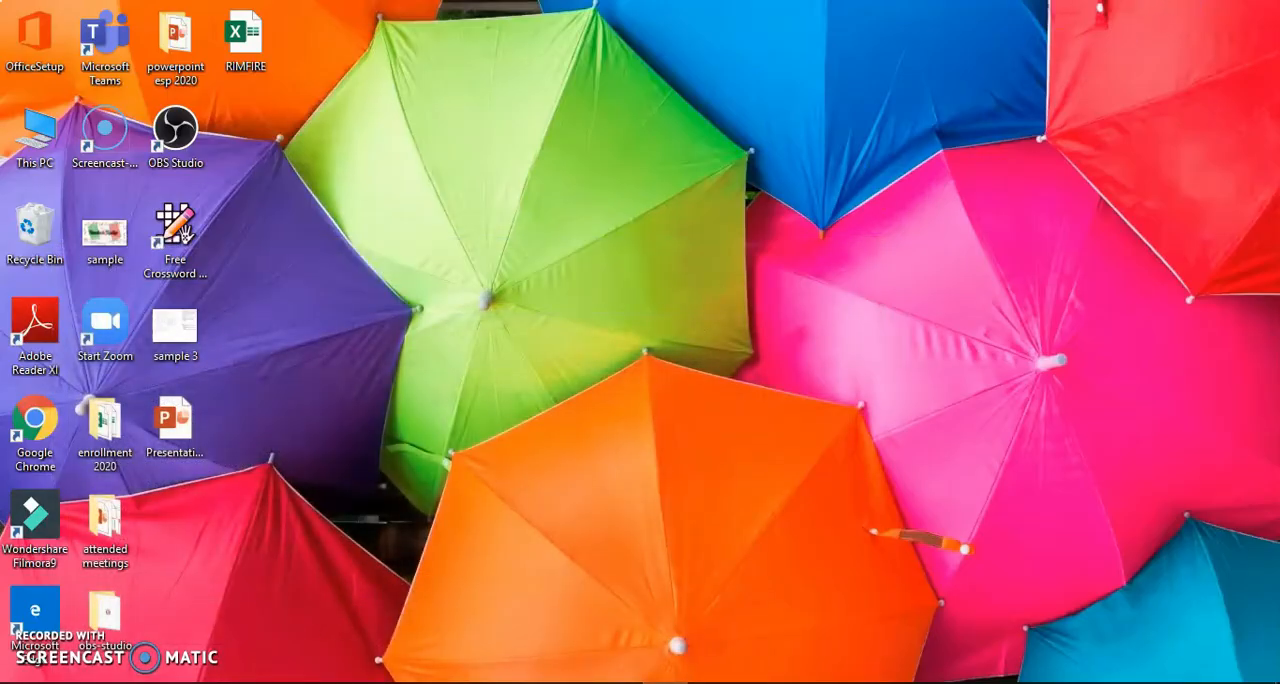
mouse_move(243, 643)
left_click(249, 620)
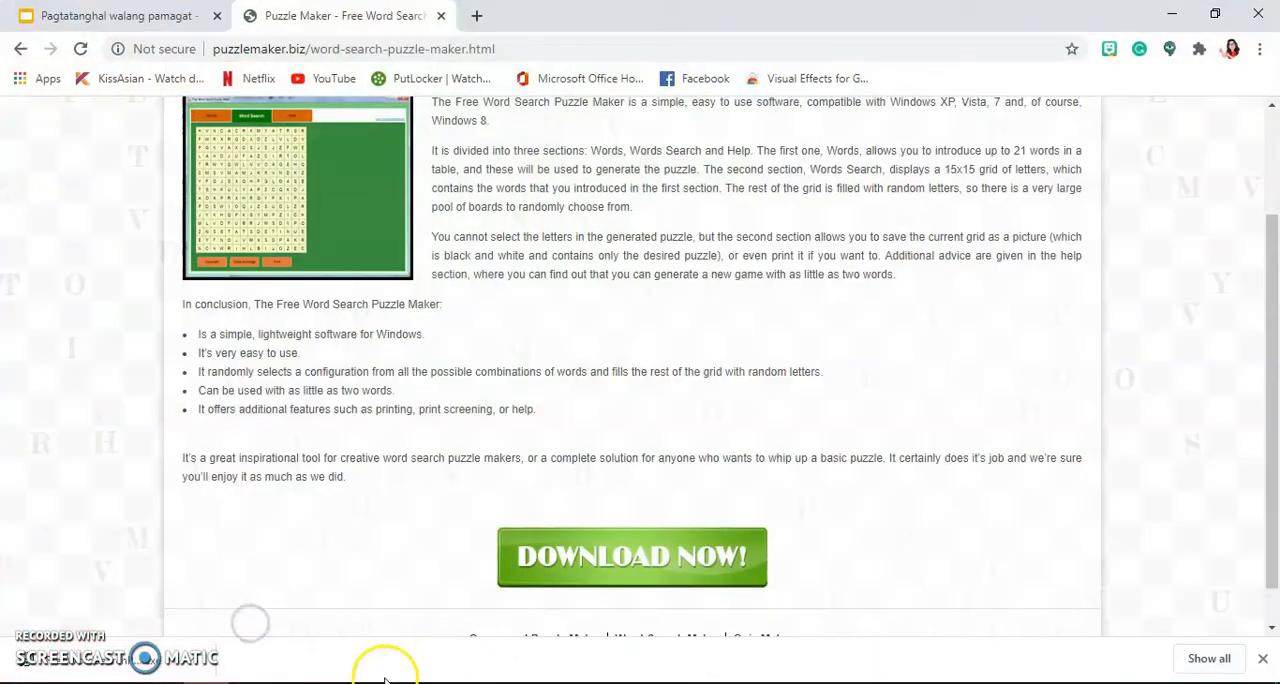
Step: Run the downloaded installer and accept the default destination folder and Start Menu folder
left_click(200, 664)
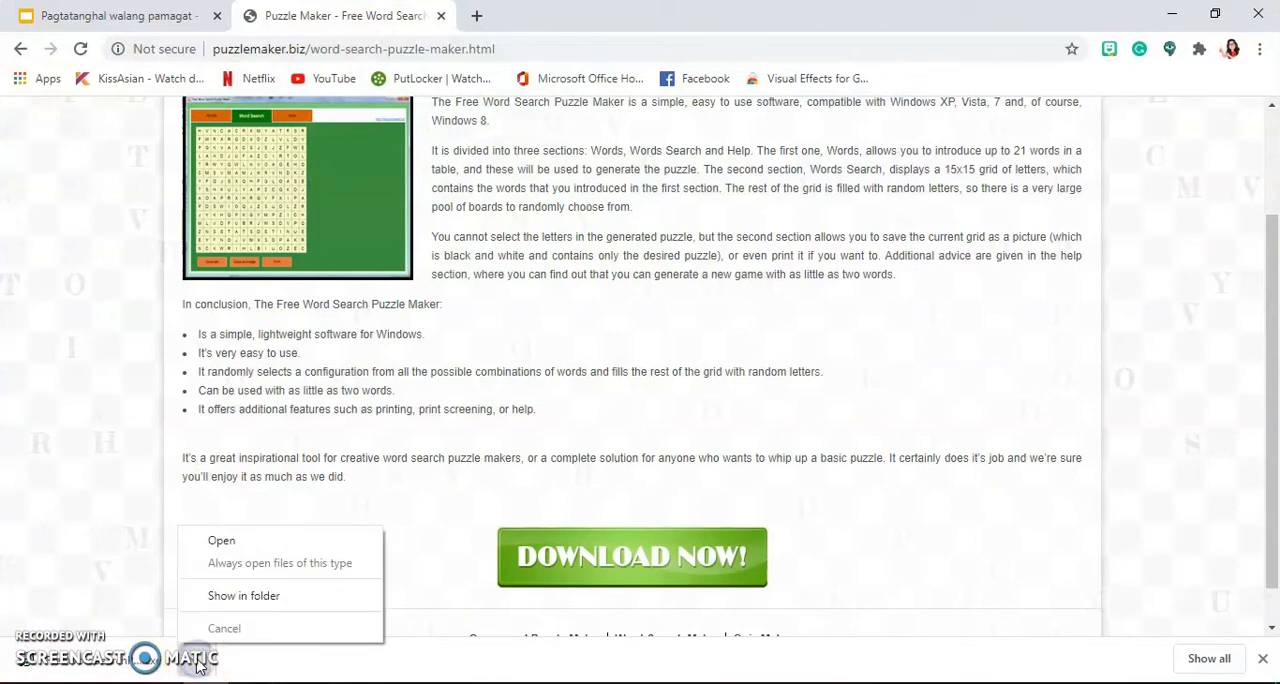
left_click(224, 545)
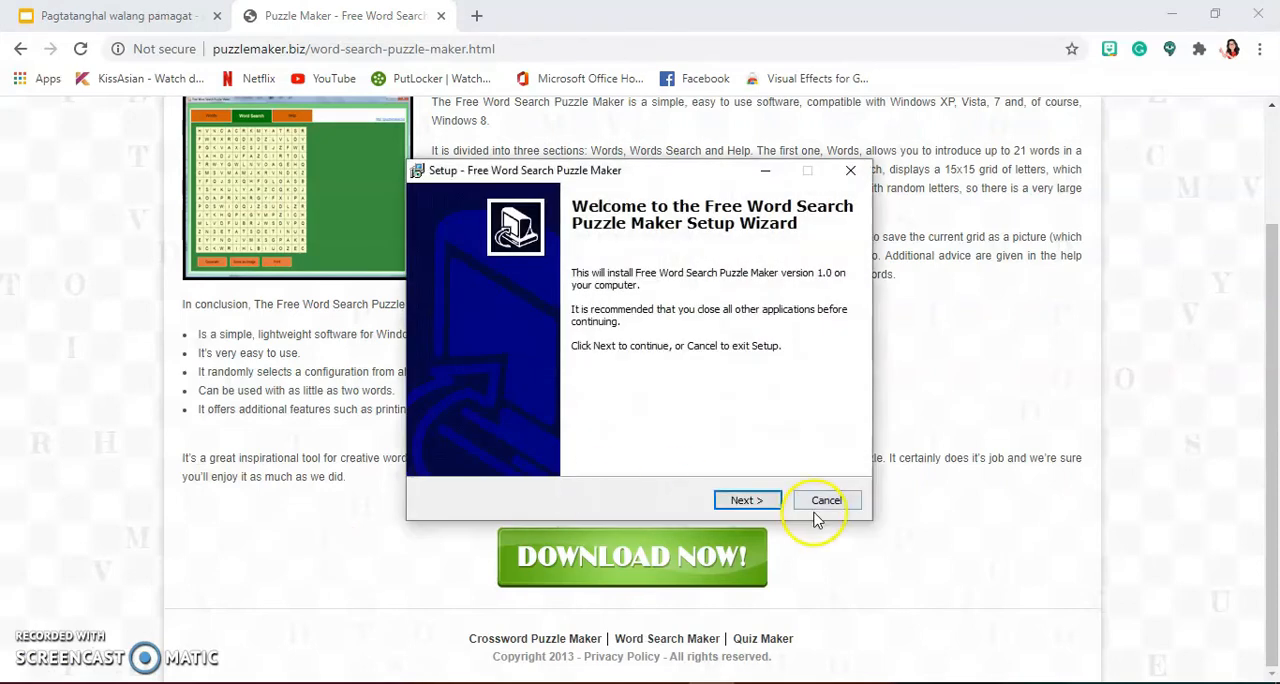
left_click(740, 500)
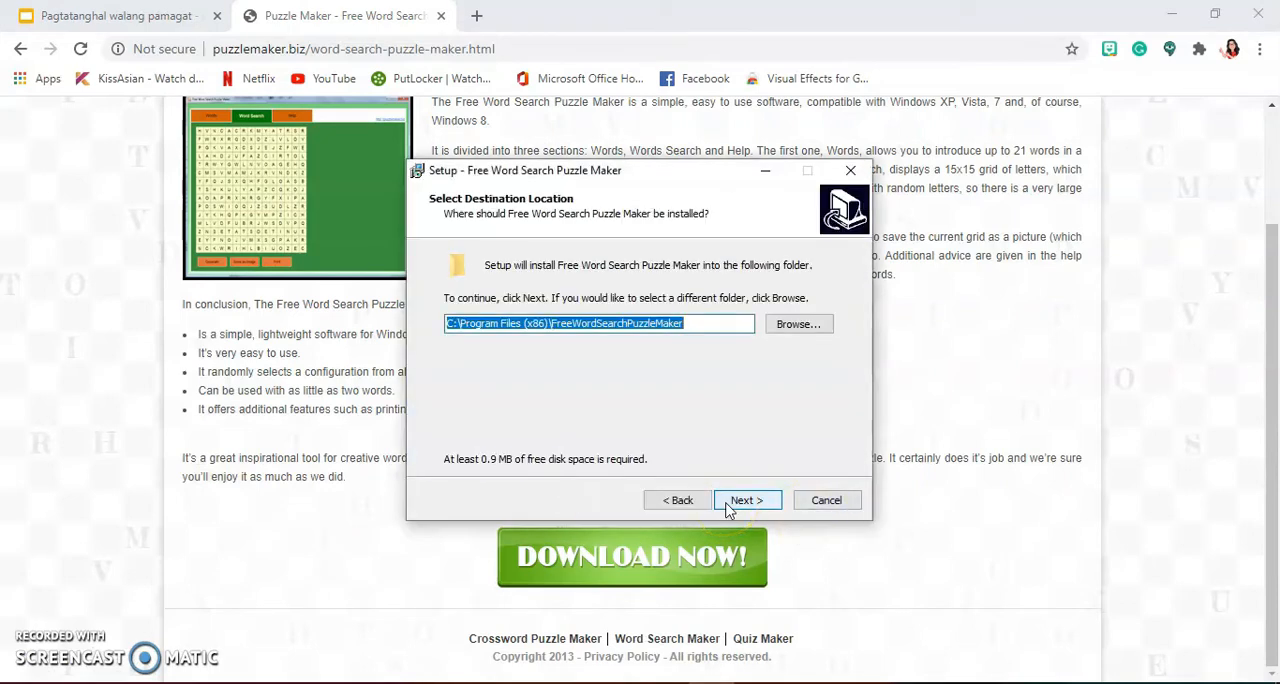
left_click(729, 505)
left_click(729, 507)
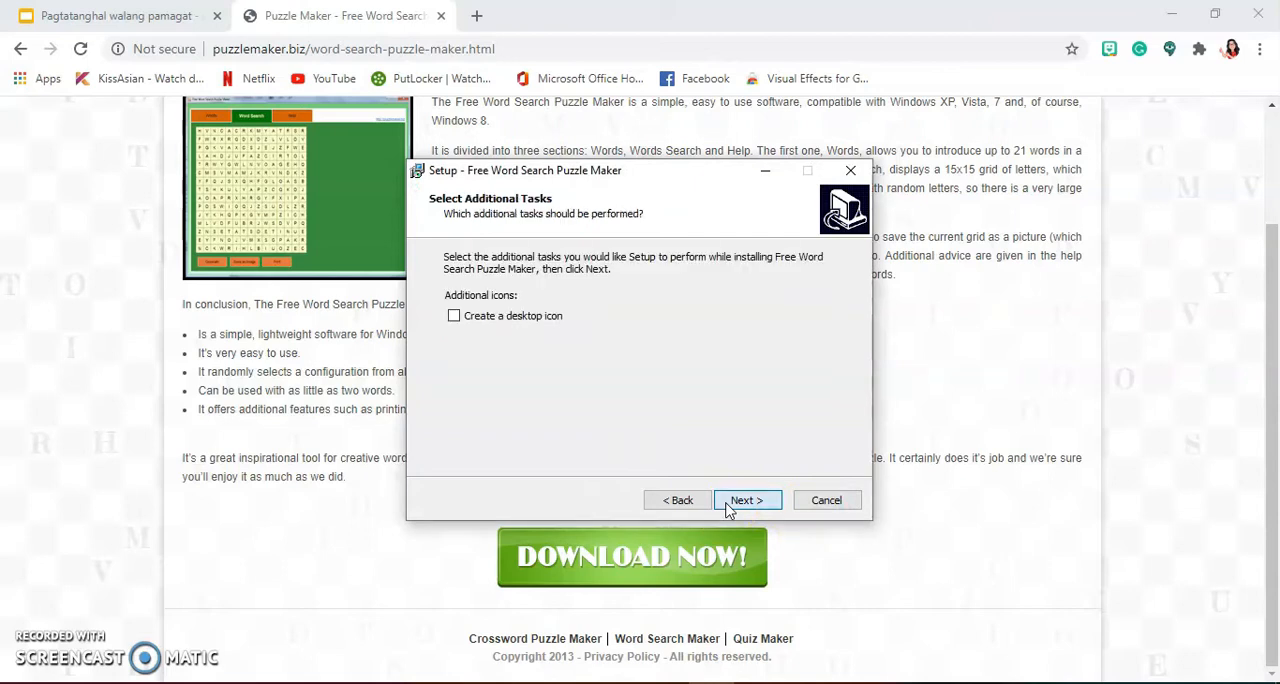
Step: Install the program with a desktop icon, launch it on finishing setup and minimize the browser
left_click(454, 316)
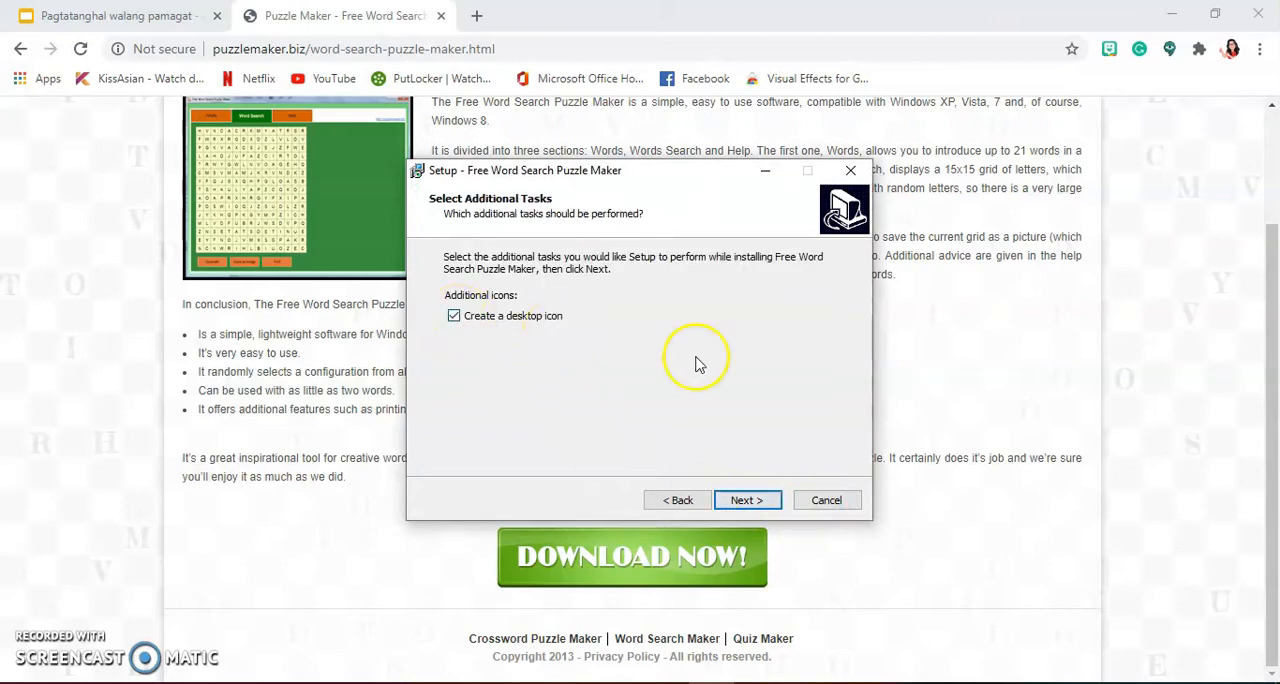
left_click(767, 509)
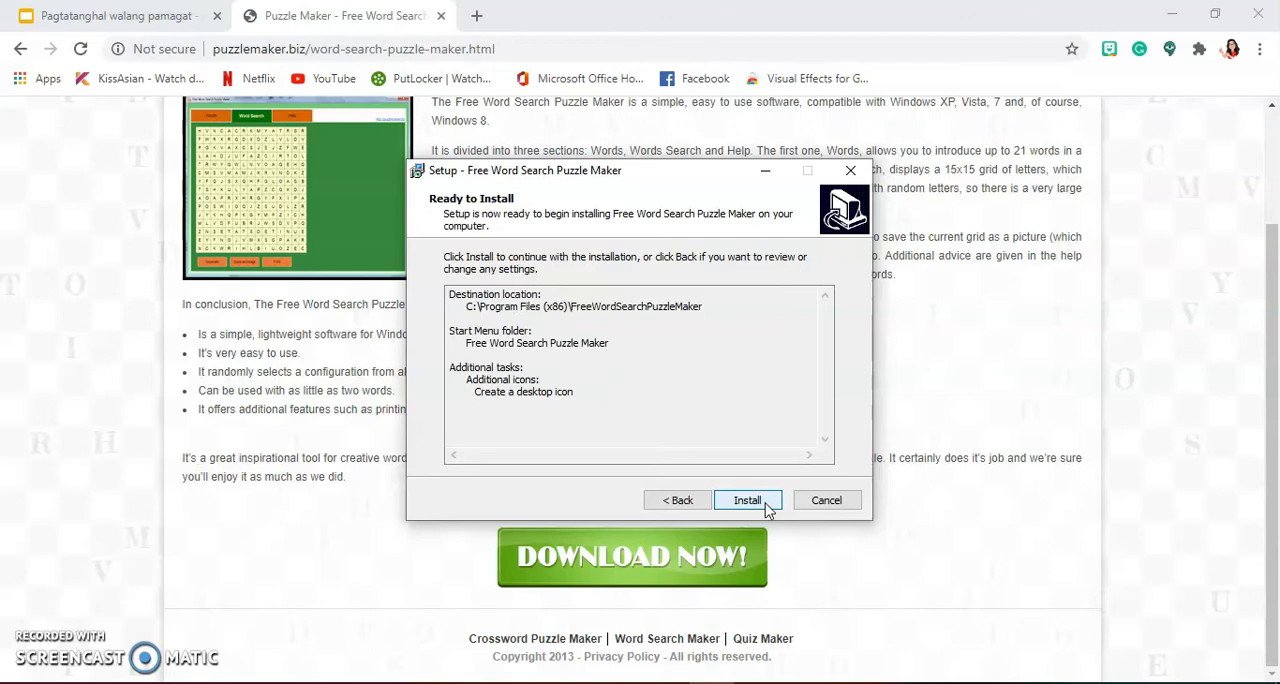
left_click(767, 509)
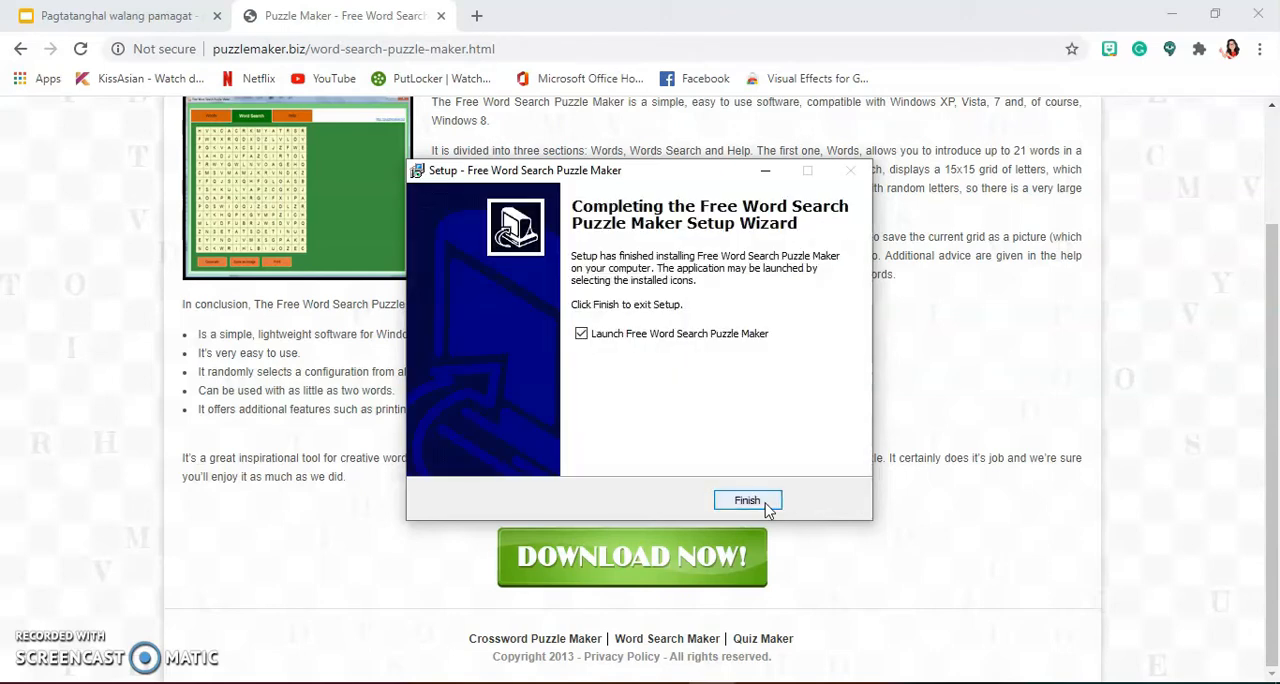
left_click(767, 505)
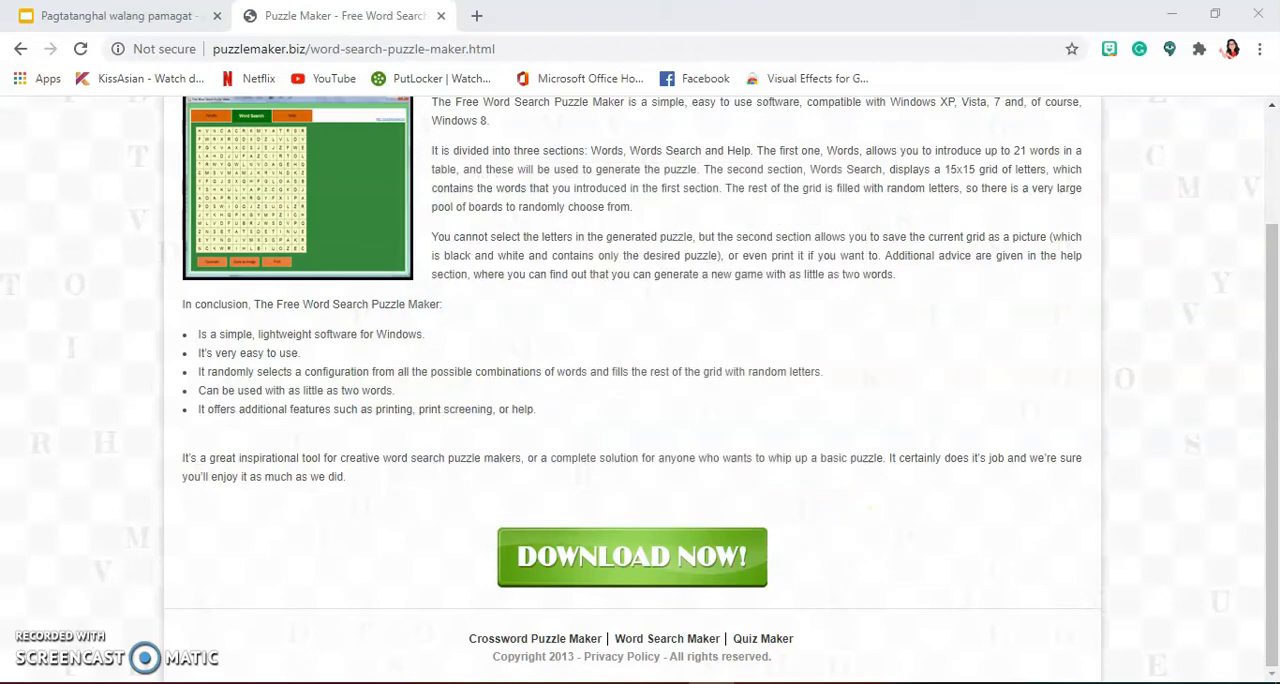
left_click(1170, 14)
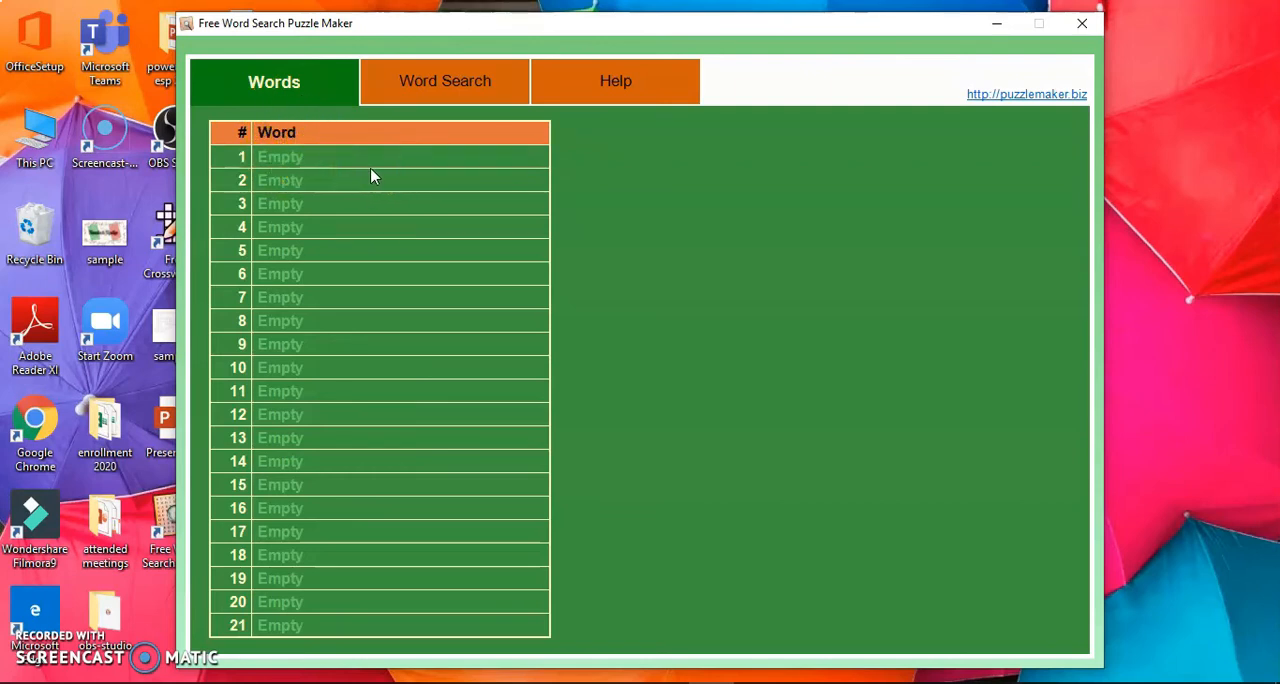
Step: Enter "logical mathematical" as word 1 and "visual/spatial" as word 2 in the word list
left_click(326, 158)
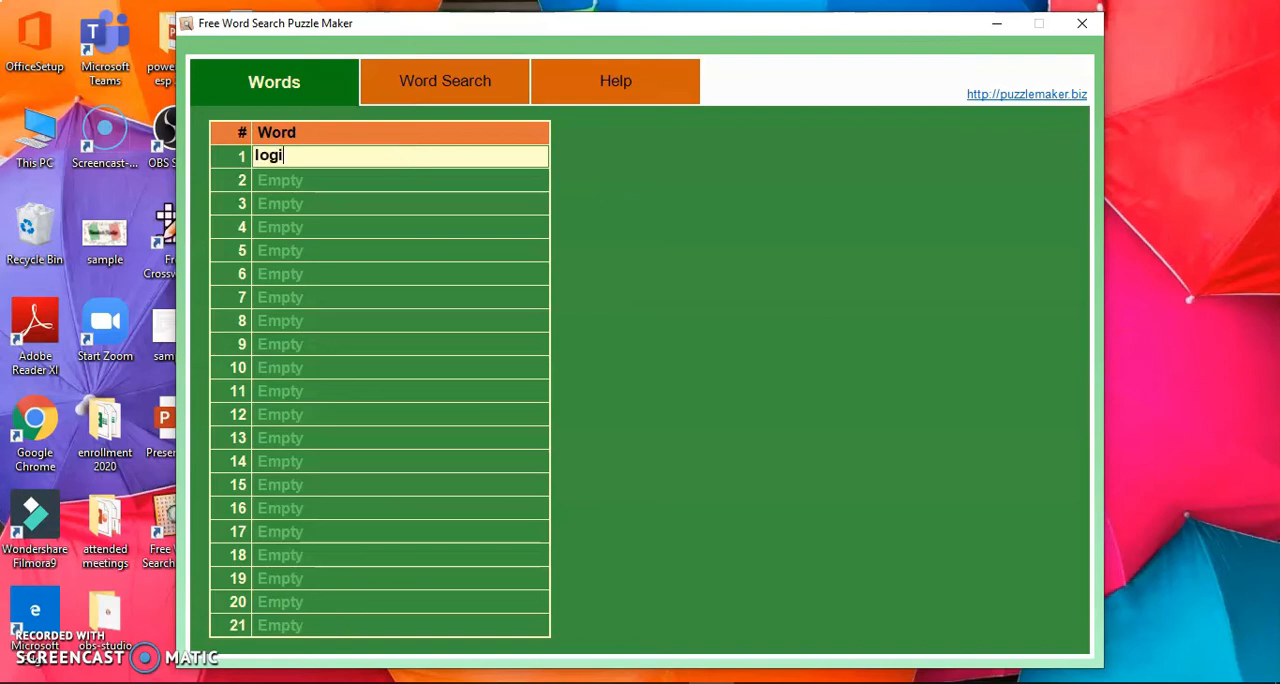
type("mathematical")
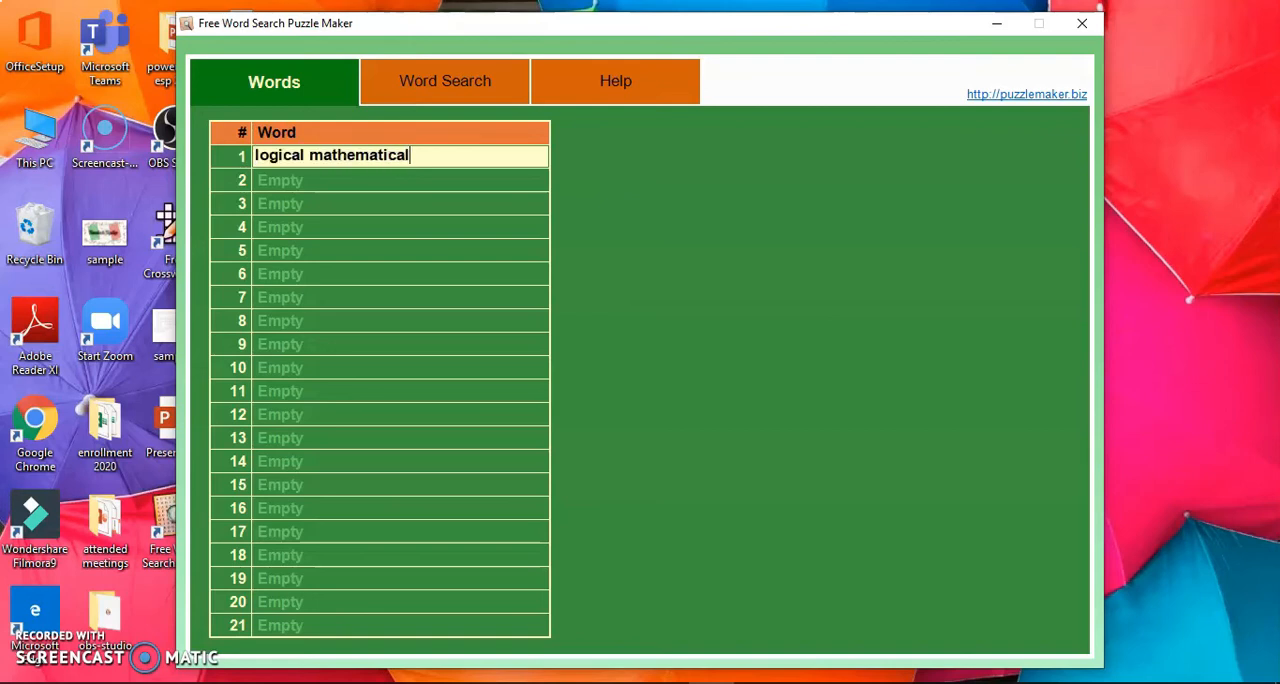
left_click(372, 181)
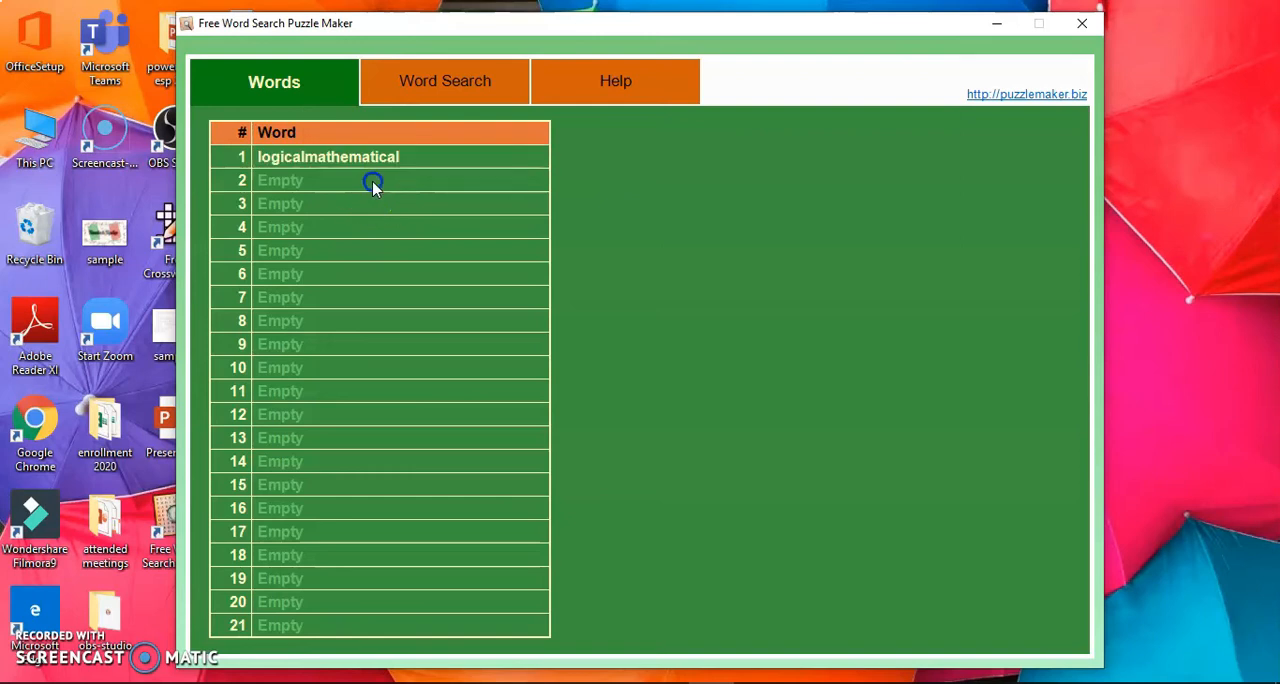
type("visual/")
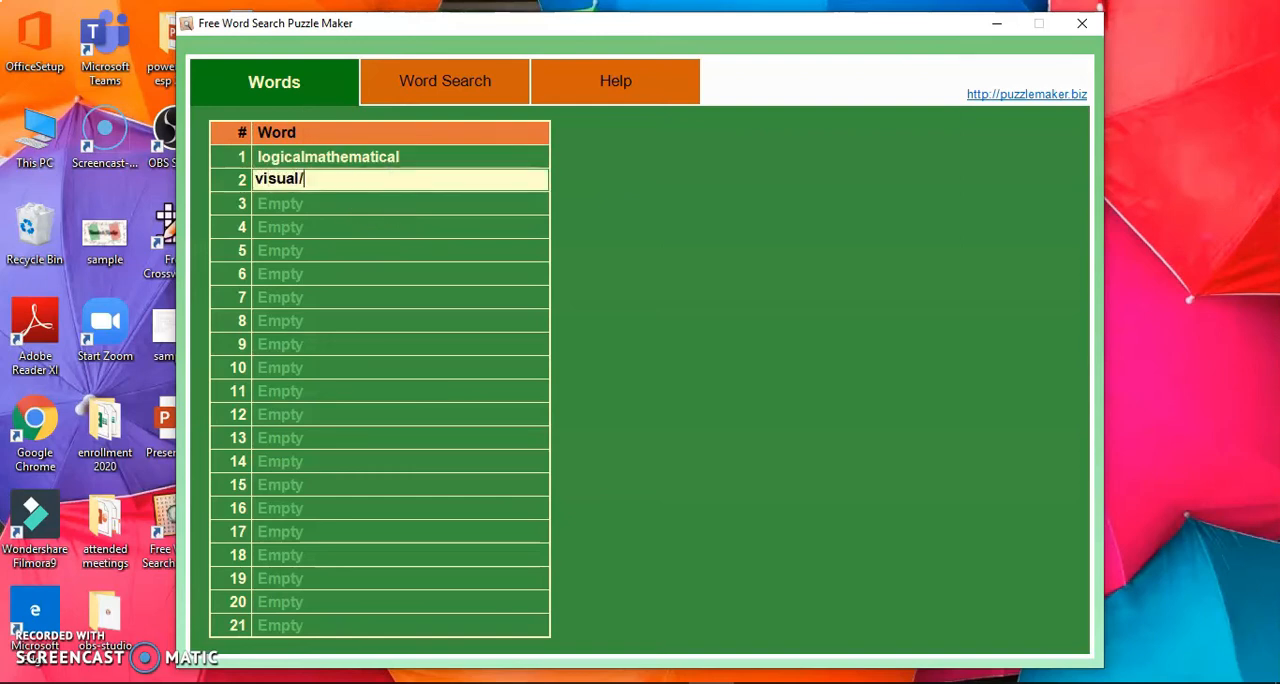
type("spatial")
Step: Enter "bodily kinesthetic" as word 3 in the word list
left_click(352, 205)
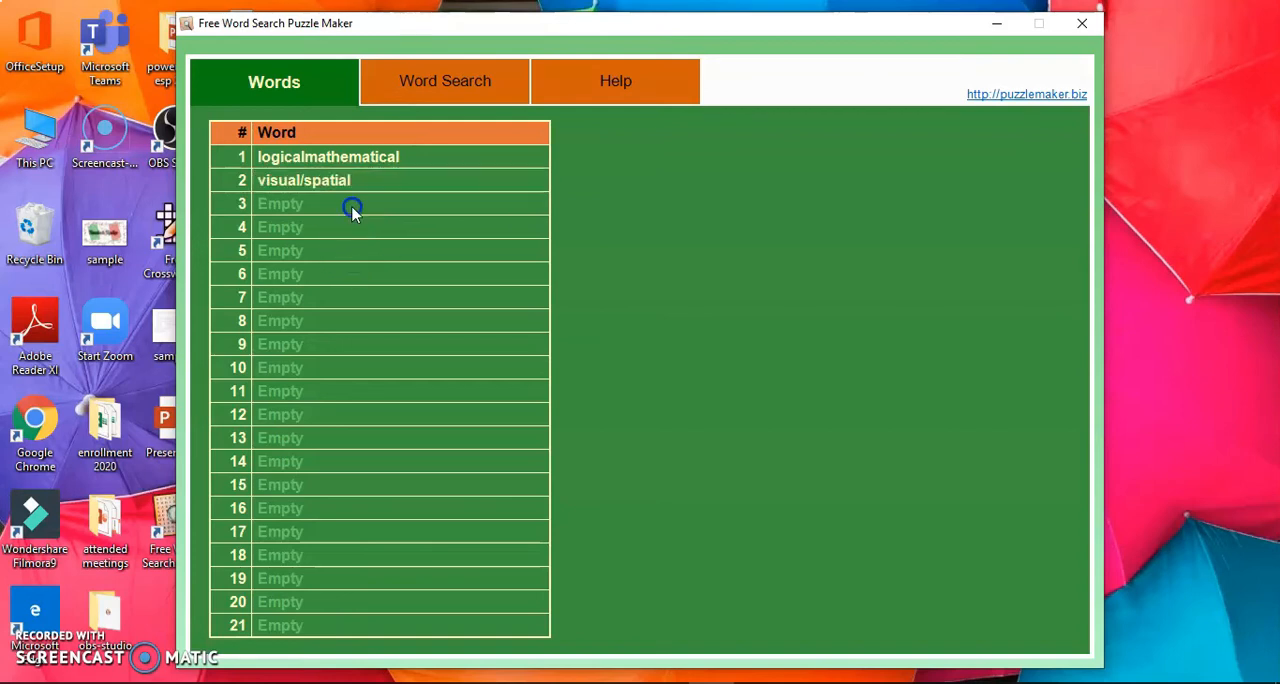
type("bodil")
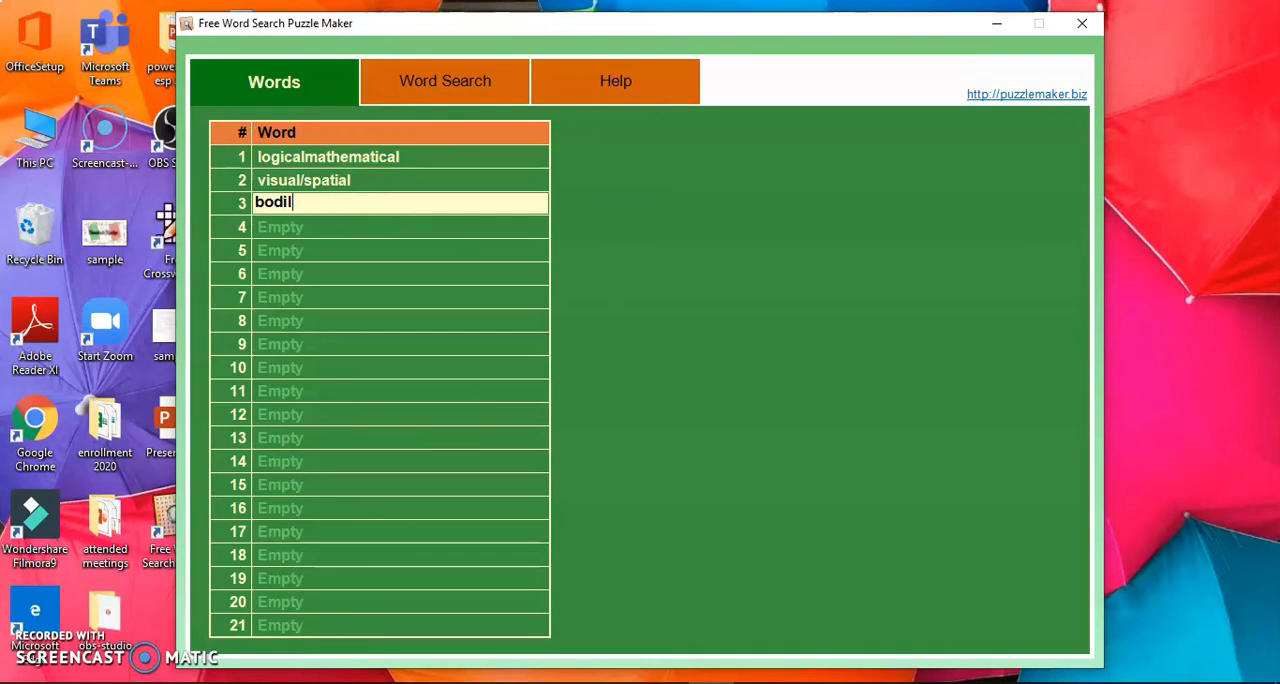
type("yki")
key("BackSpace")
key("BackSpace")
type("kinesthetic")
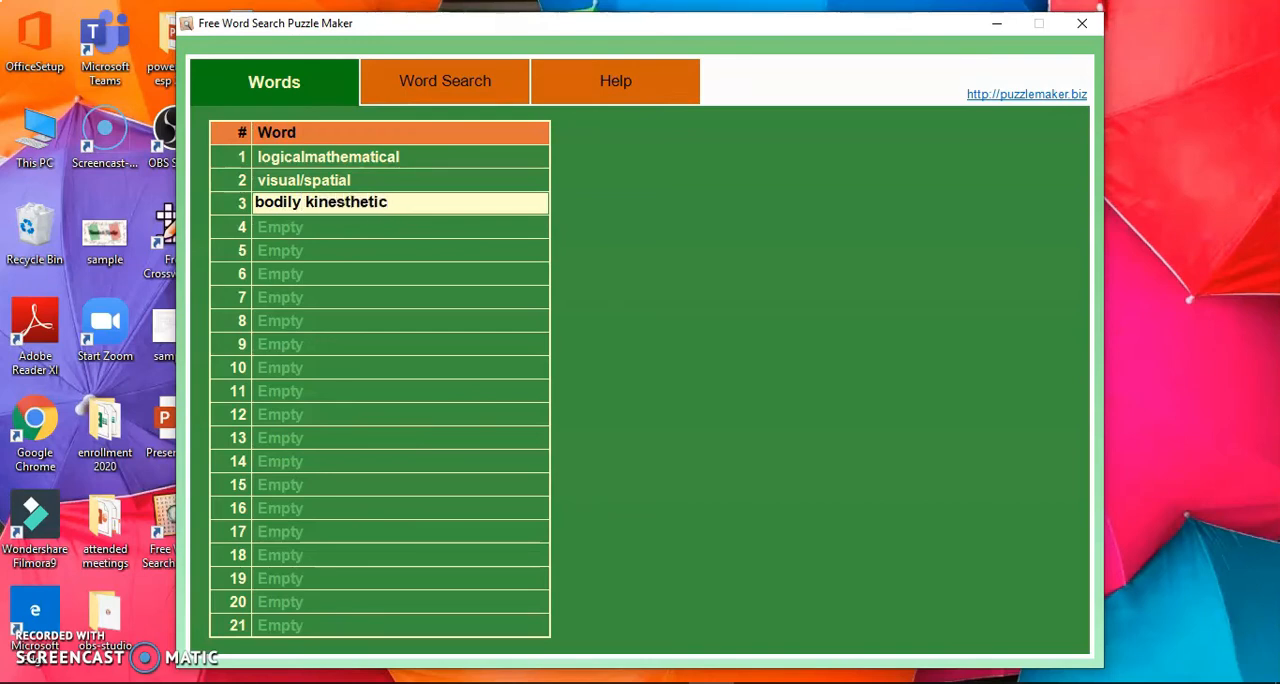
Step: Enter "musical" as word 4 and "linguistic" as word 5 in the word list
left_click(354, 229)
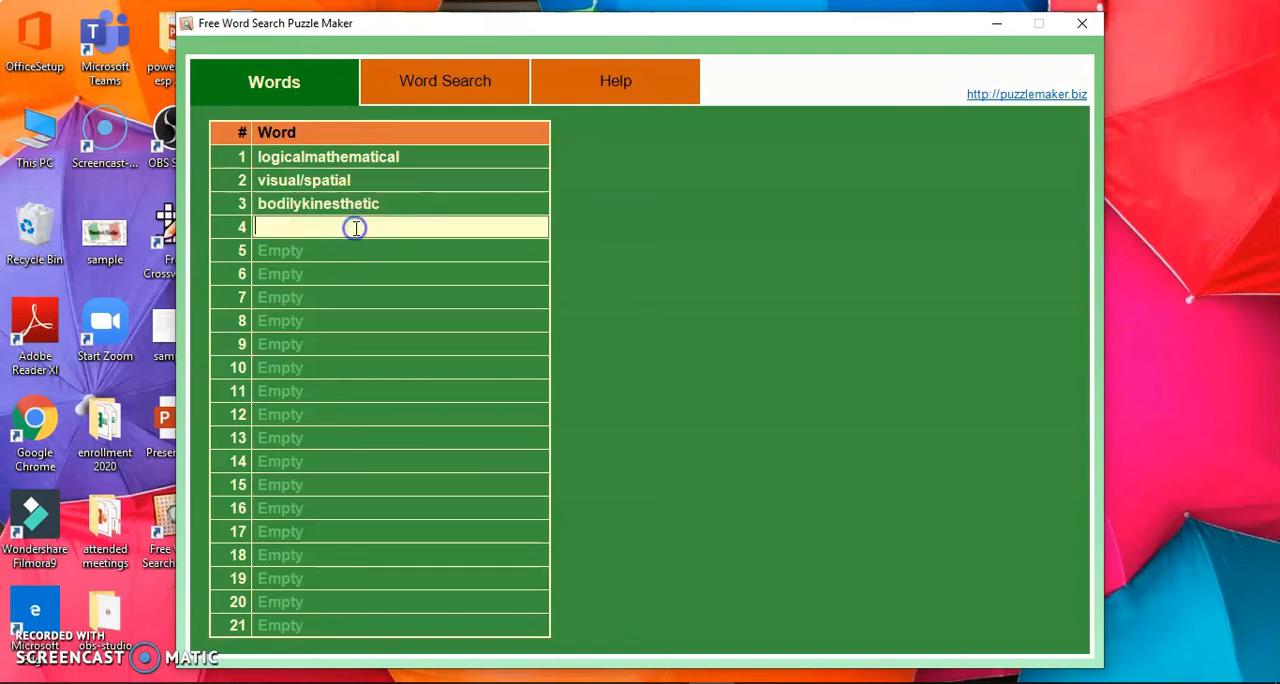
type("musical")
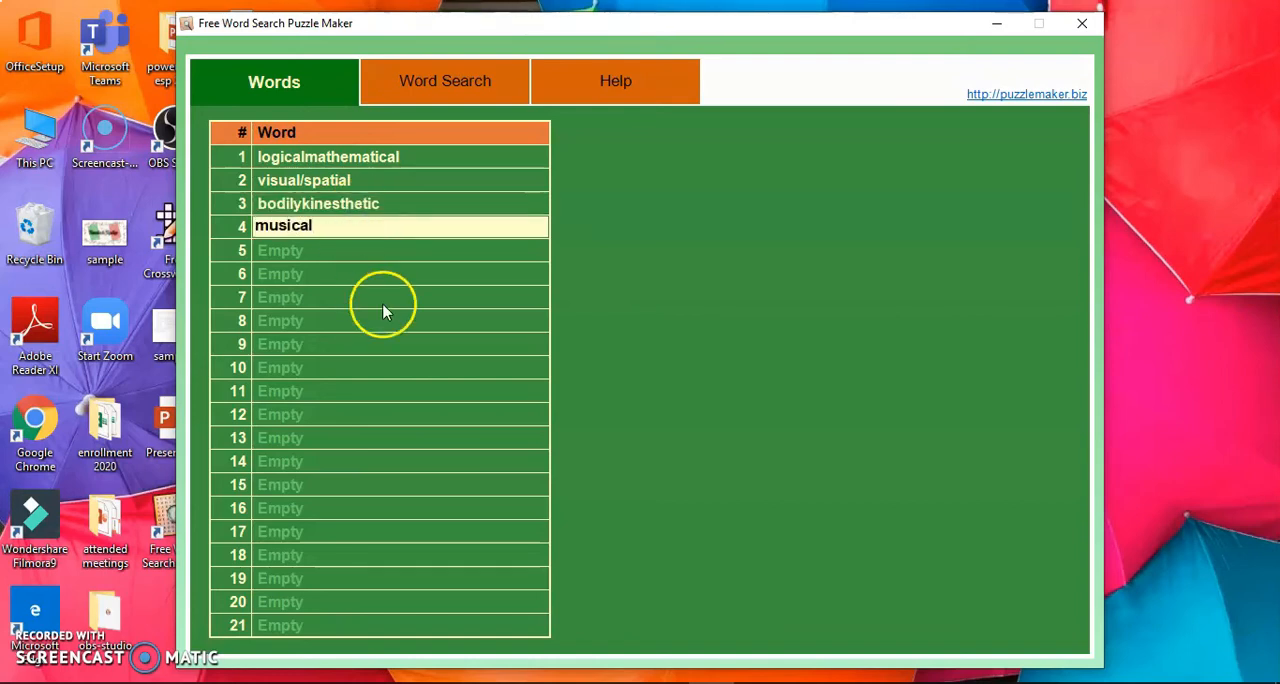
left_click(398, 251)
type("linguistic")
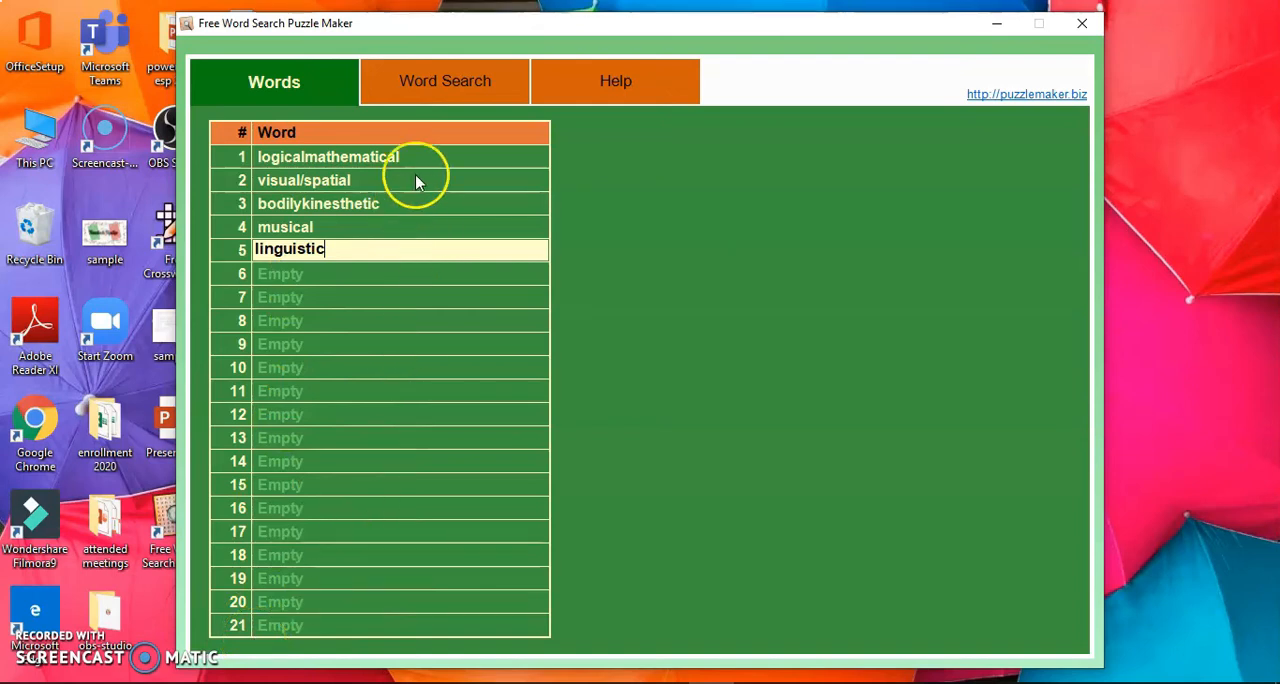
Step: Generate the word search grid from the entered words and regenerate it several times for a different letter arrangement
left_click(463, 86)
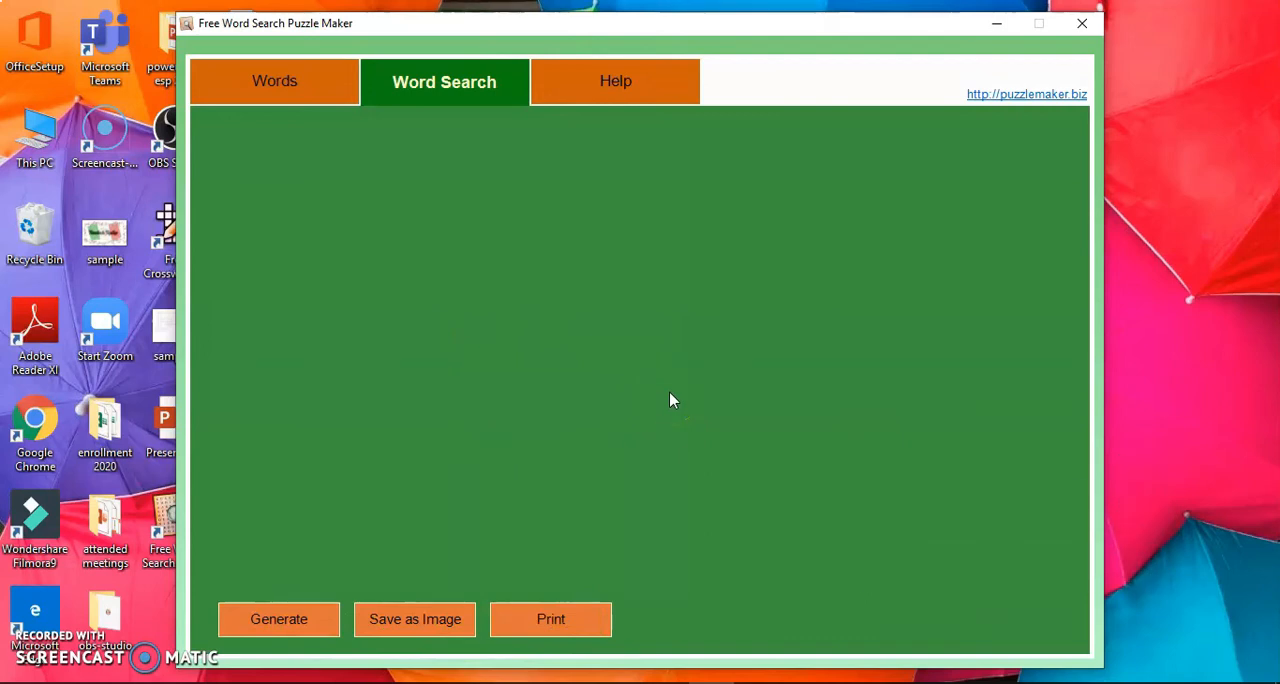
left_click(324, 633)
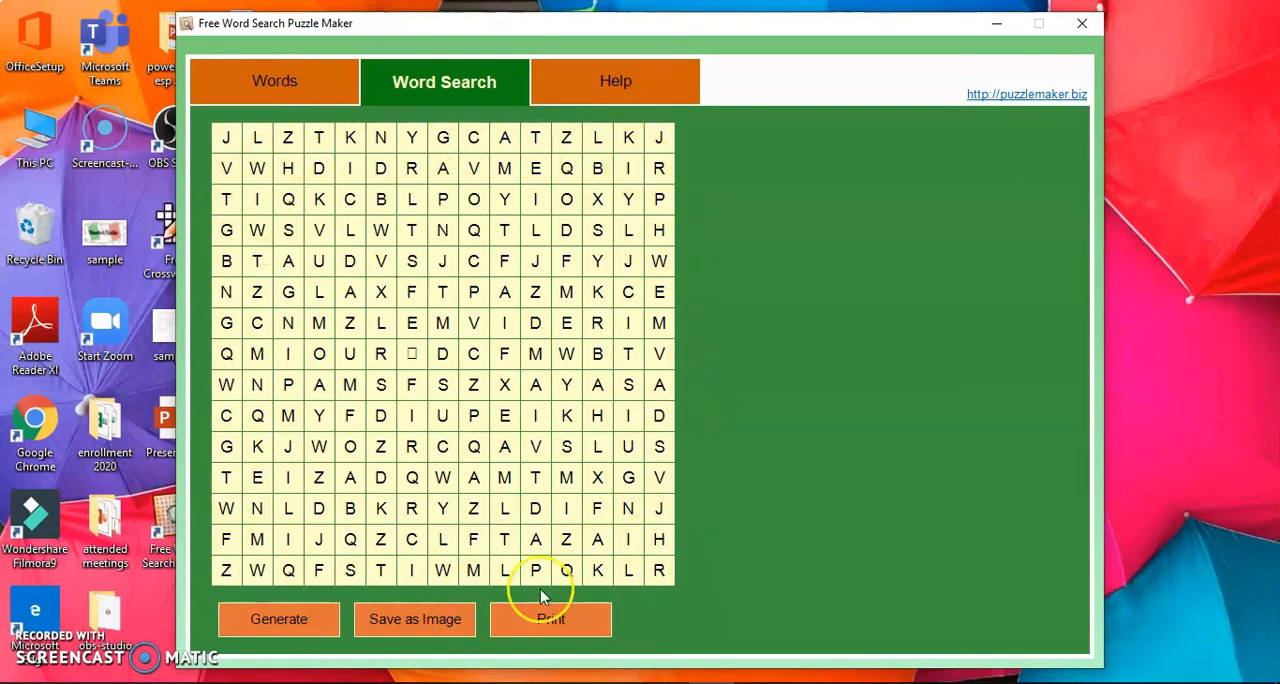
left_click(324, 621)
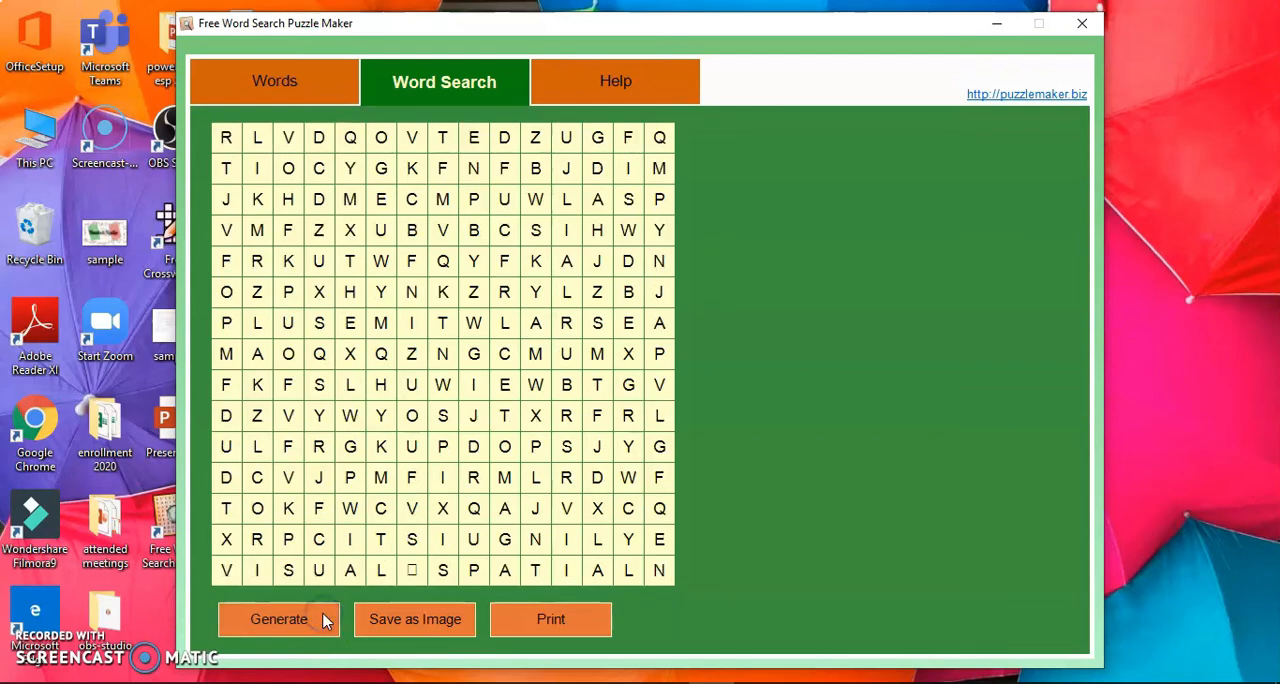
left_click(324, 620)
left_click(330, 614)
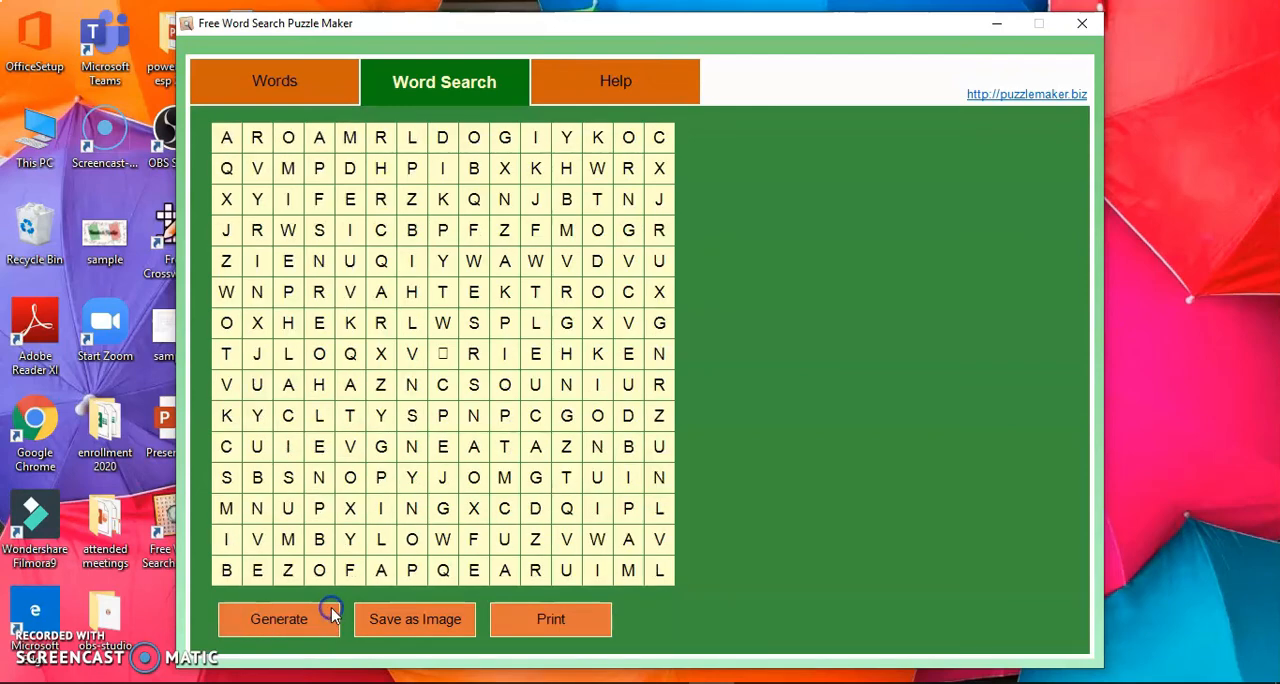
left_click(322, 616)
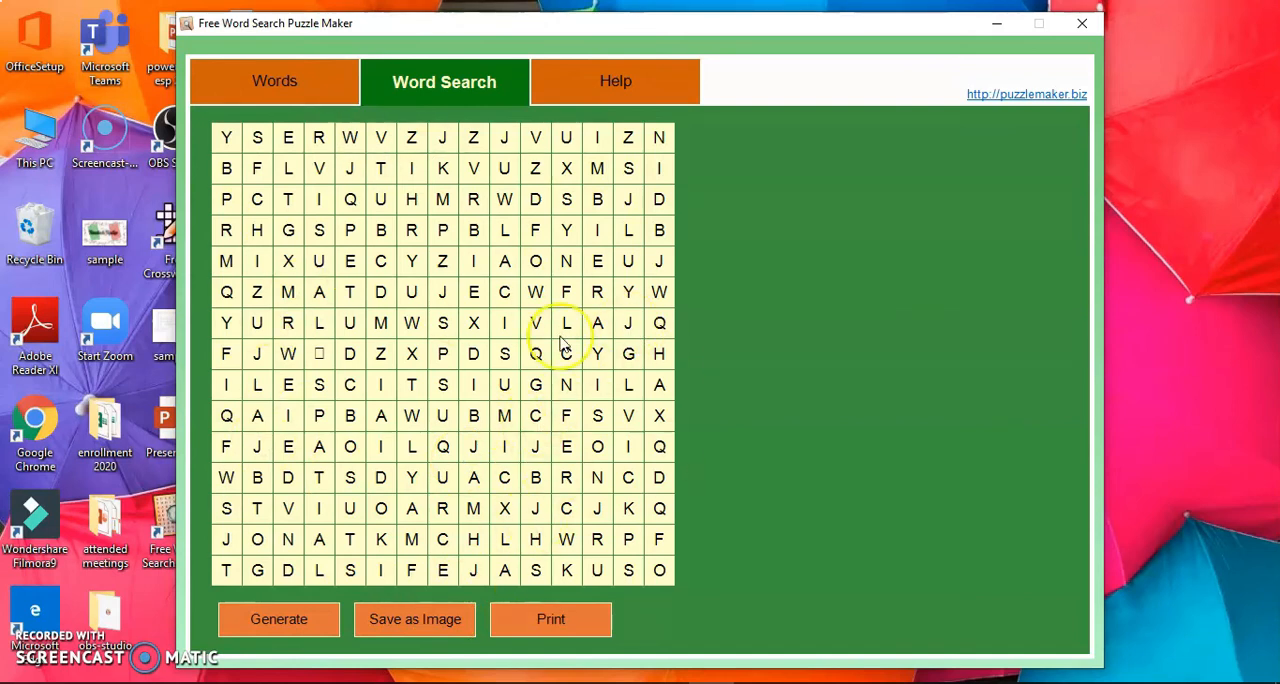
Step: Save the word search grid as a PNG image named "word" on the Desktop
left_click(384, 620)
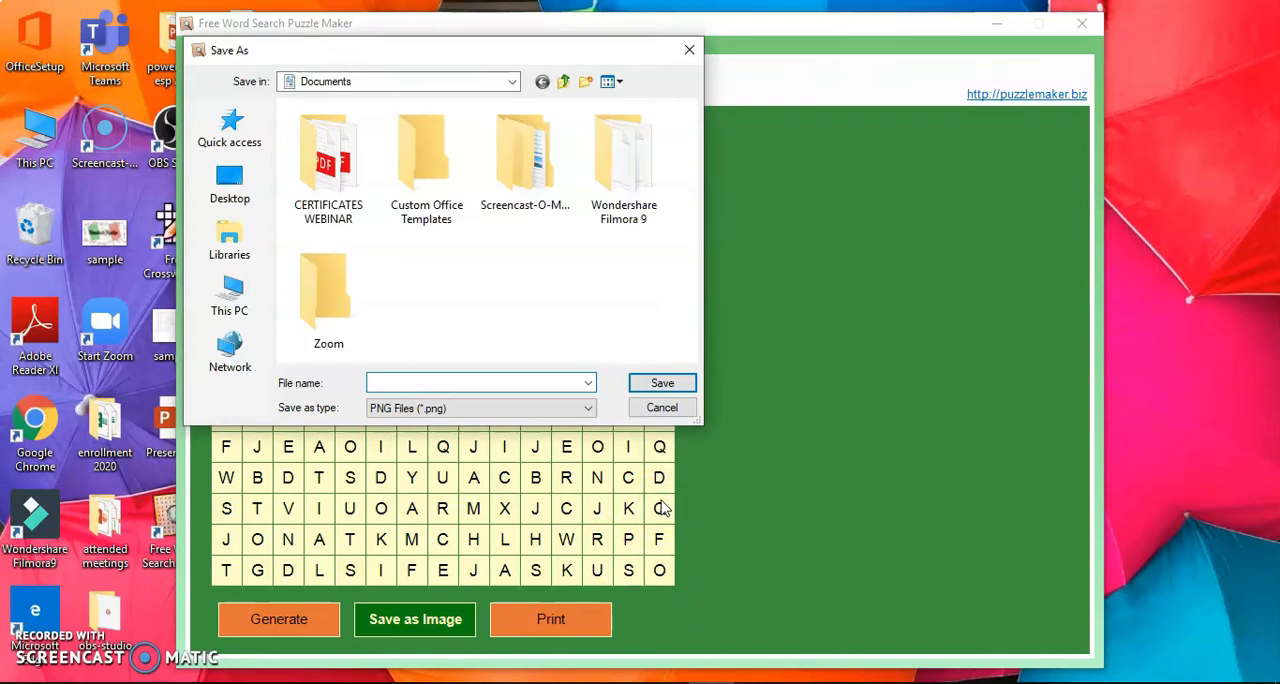
left_click(511, 80)
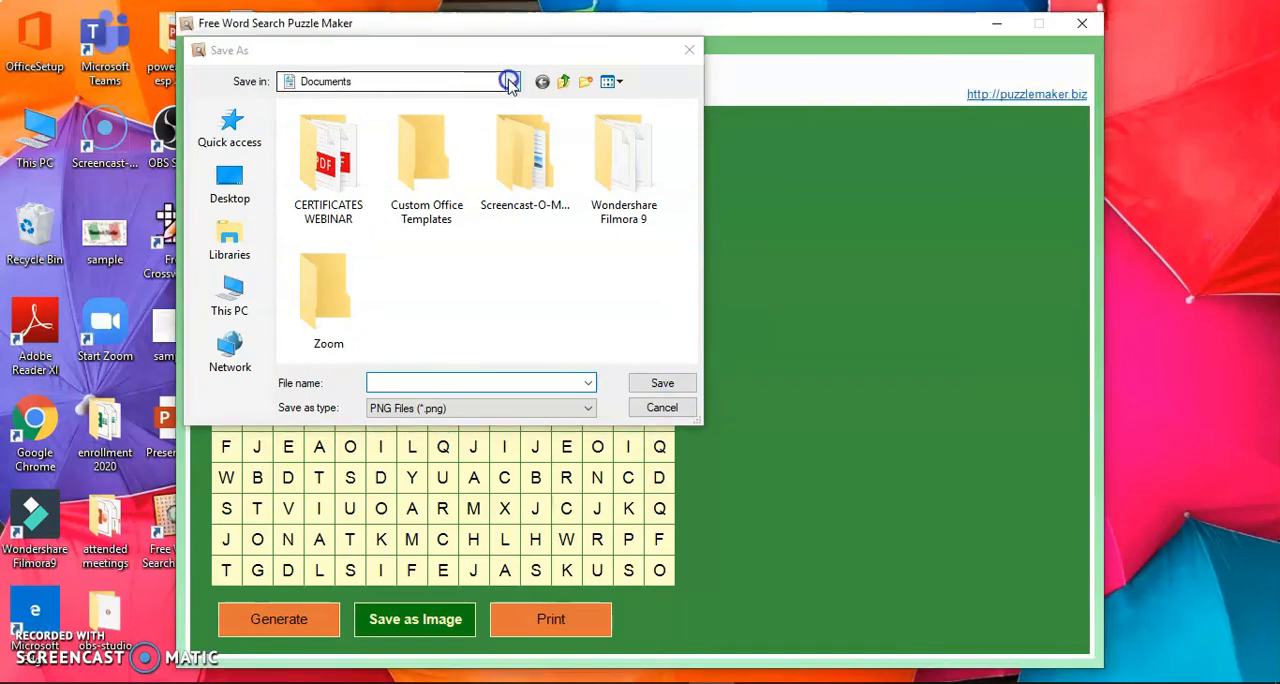
left_click(509, 82)
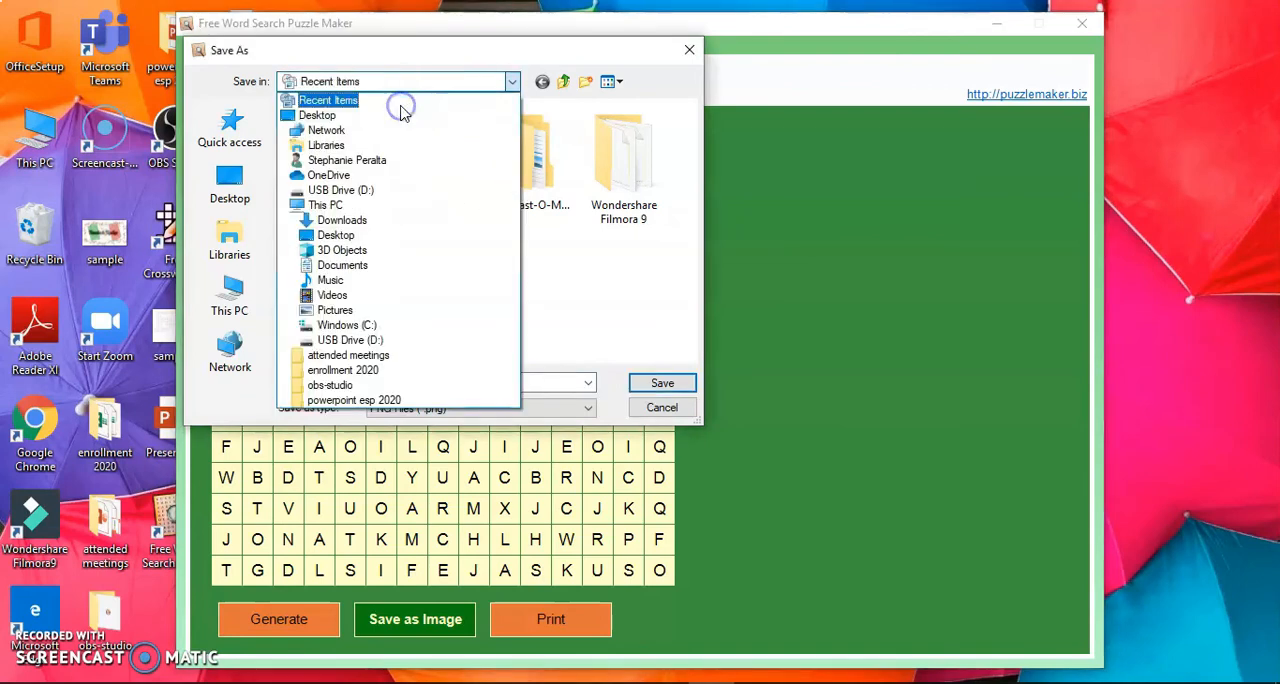
left_click(354, 114)
left_click(482, 381)
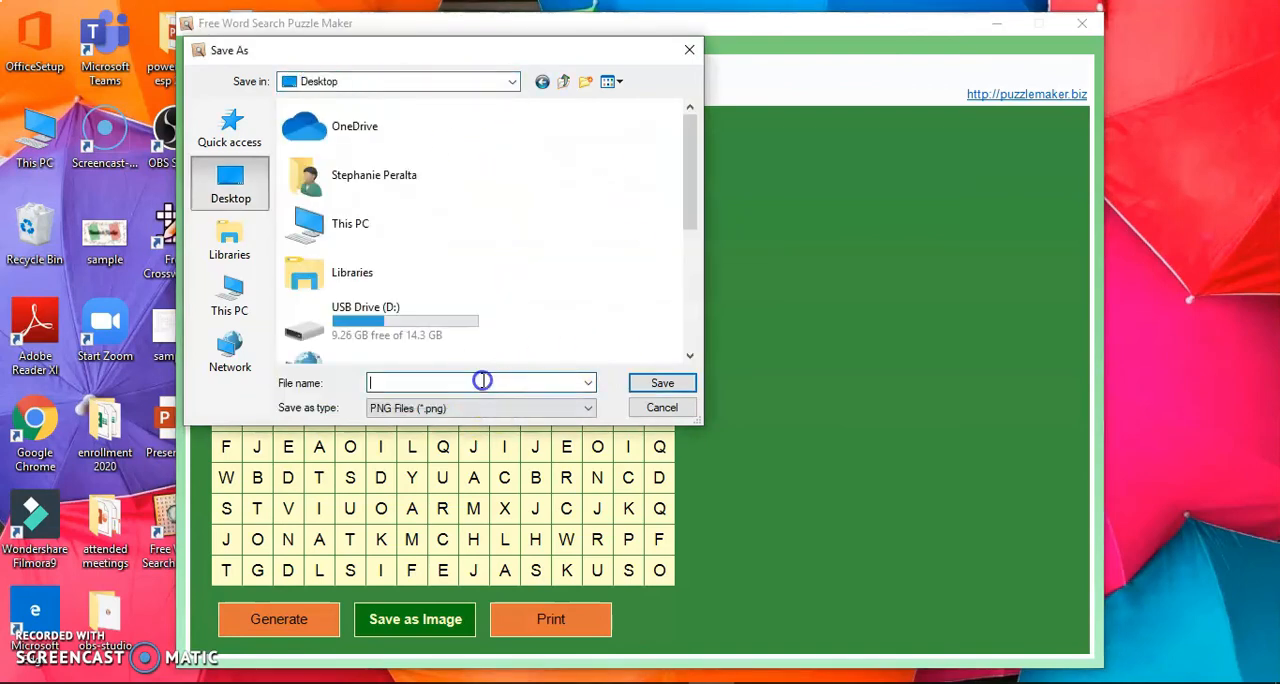
type("wo")
type("1")
left_click(652, 383)
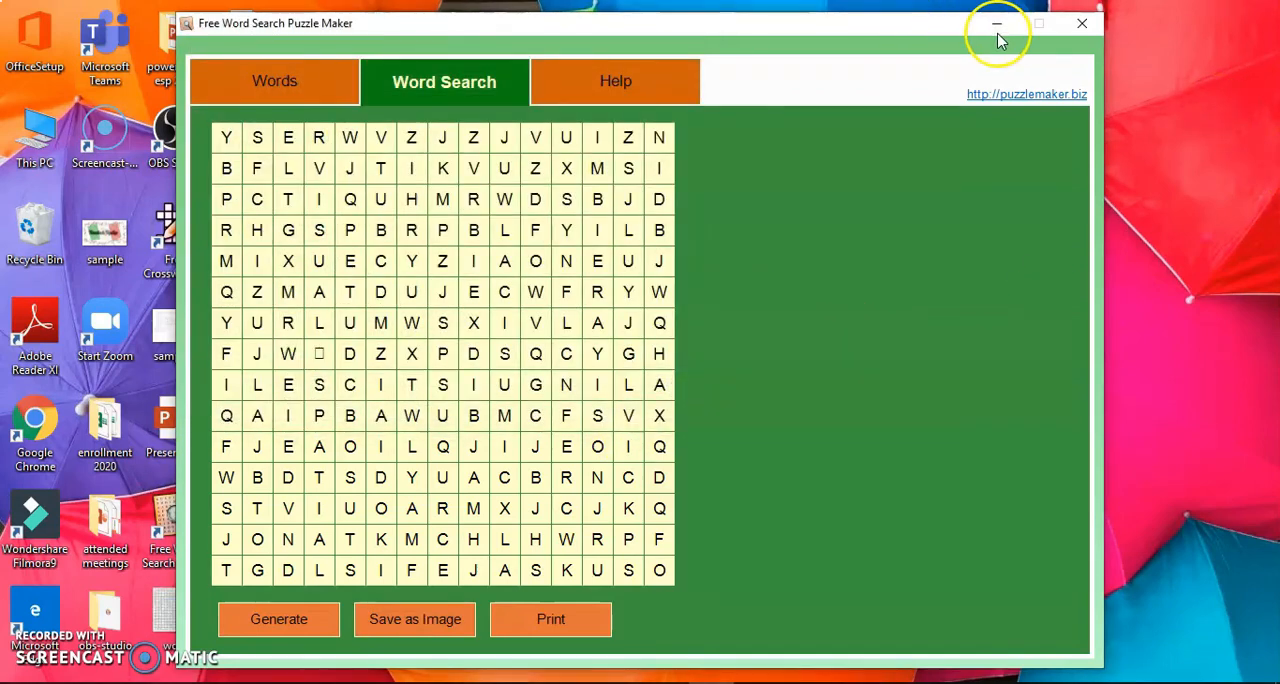
Step: Close the puzzle maker and open the saved "word" image from the desktop
left_click(1084, 27)
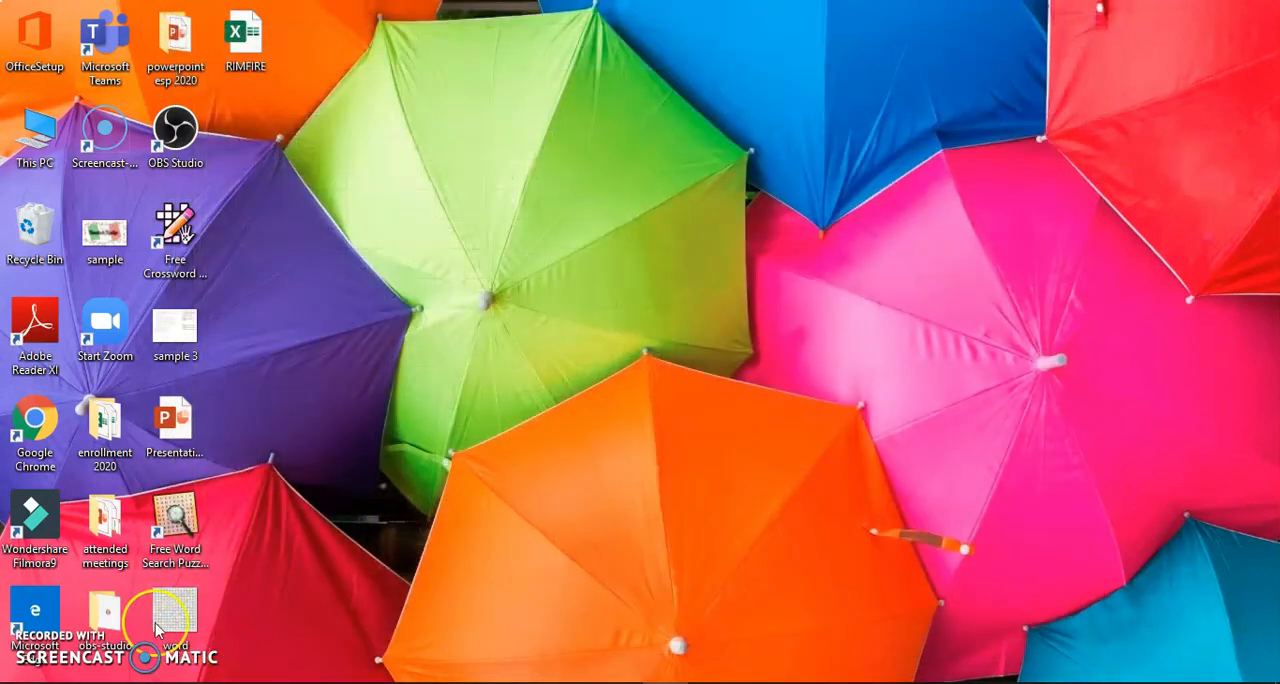
double_click(195, 622)
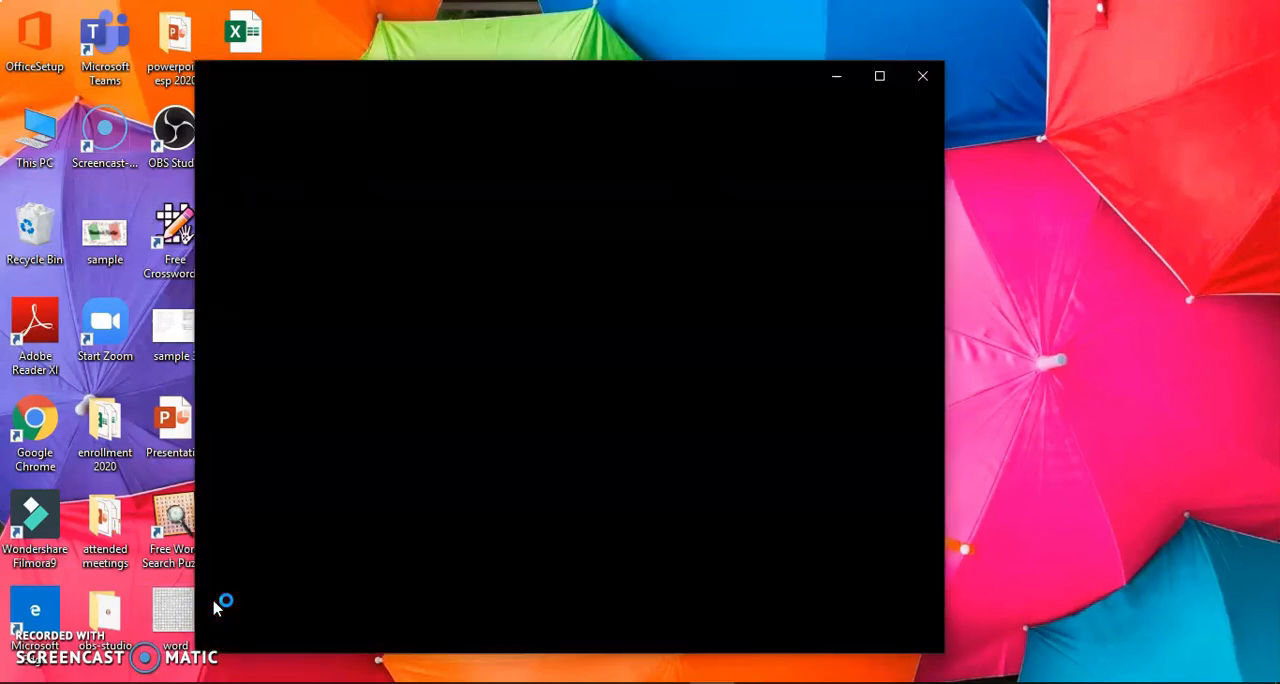